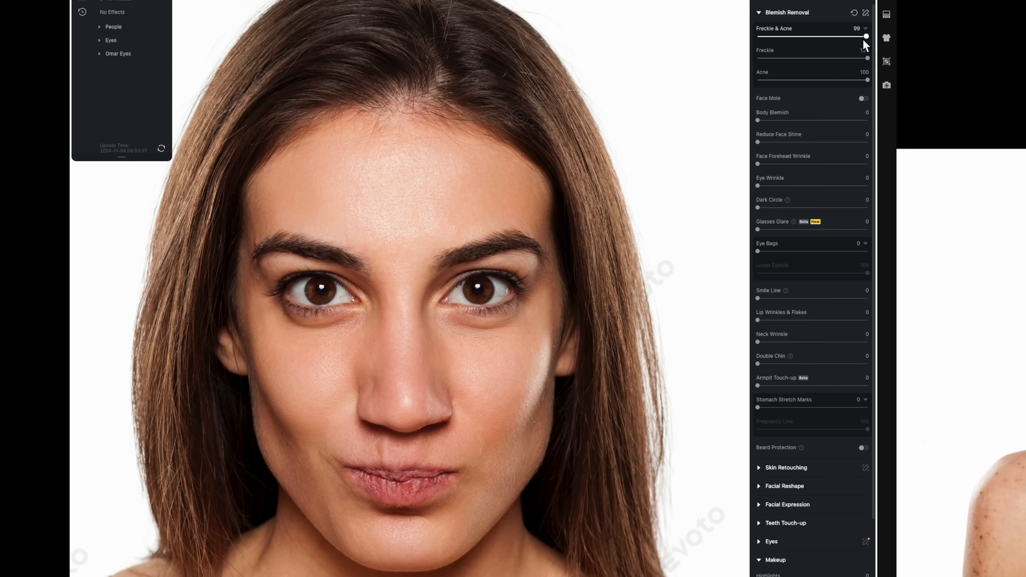
Step: Lower Freckle & Acne from its maximum in Evoto, and set Blemish Removal to 100 in Aperty's Retouch controls
left_click(784, 40)
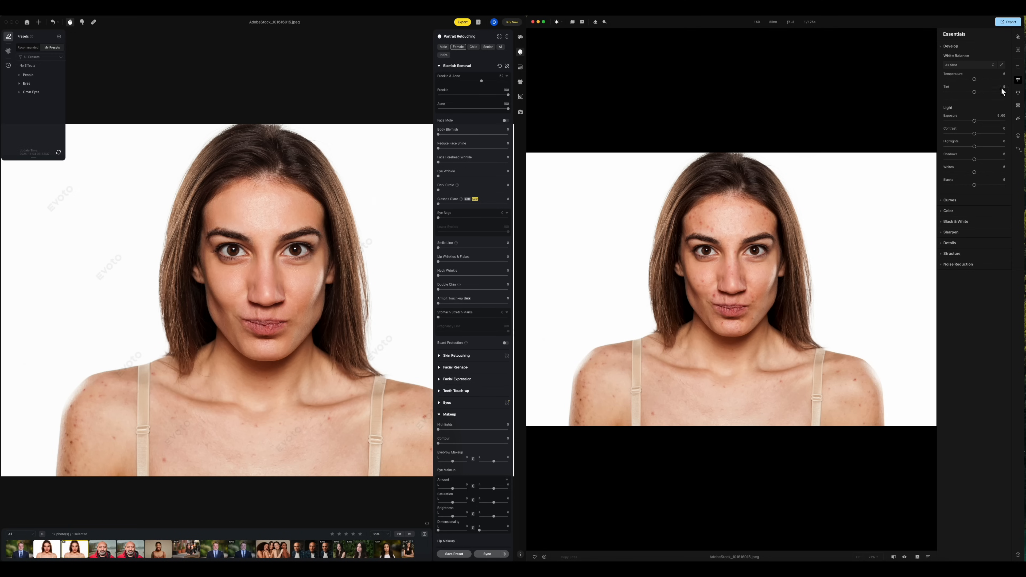
left_click(1018, 92)
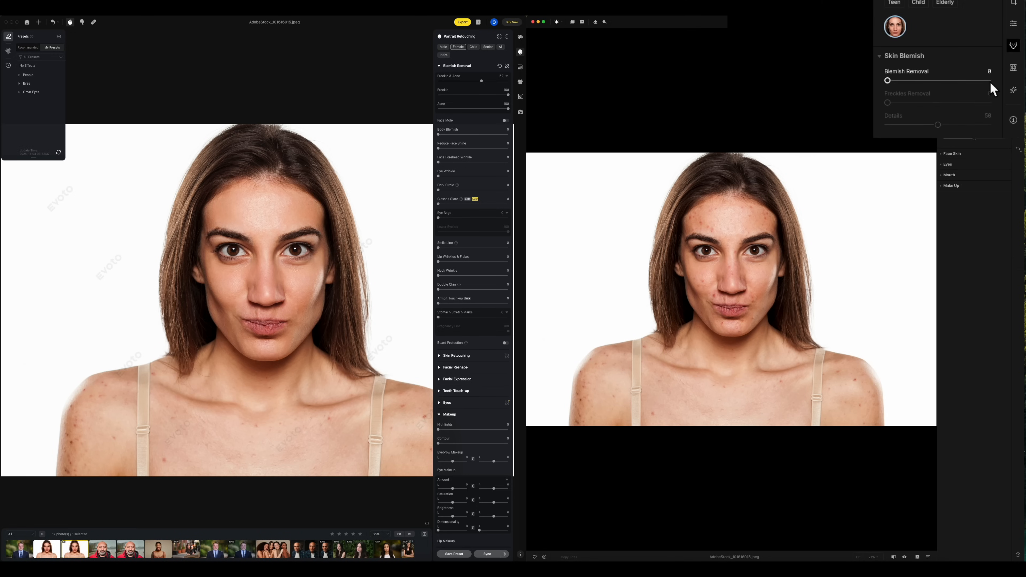
left_click(1004, 113)
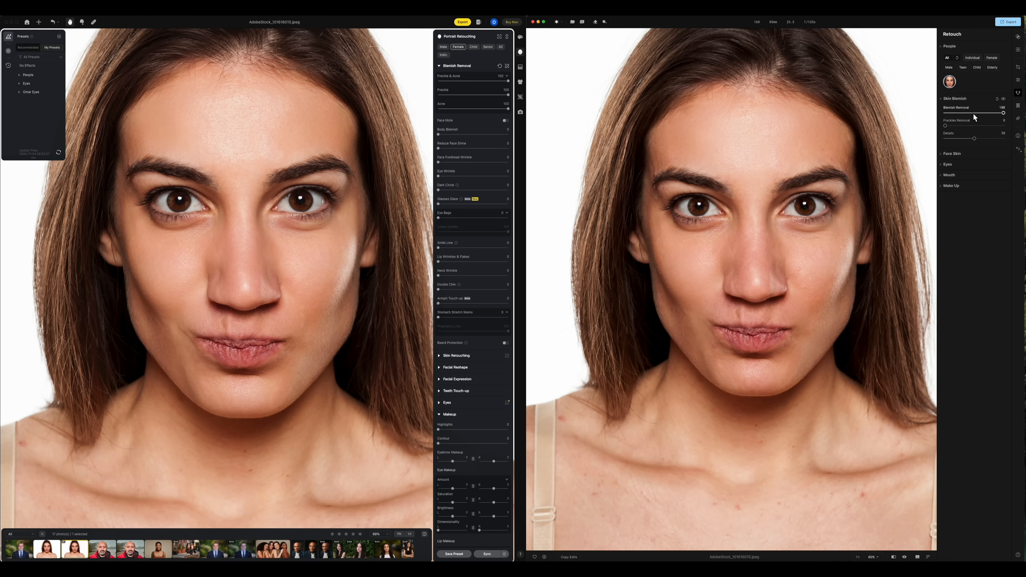
Step: Try weaker Blemish Removal strengths on the woman's face and return the setting to 100
left_click(981, 113)
left_click(956, 114)
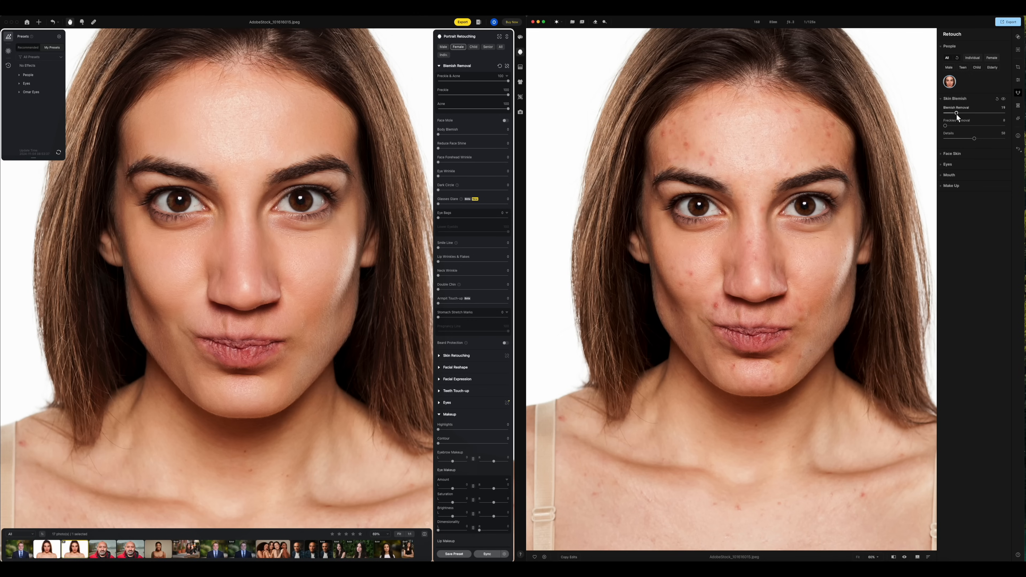
left_click(1005, 113)
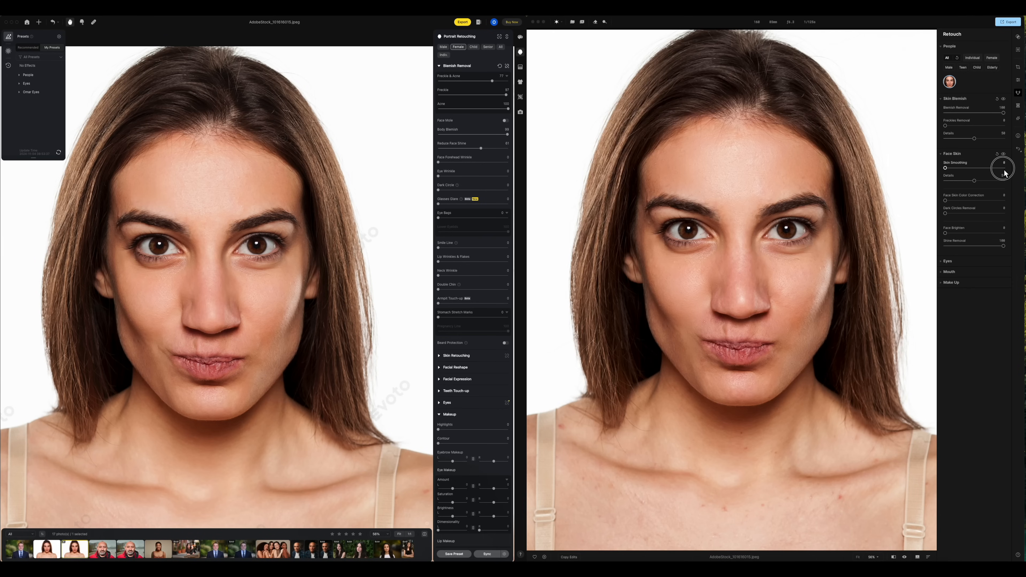
Step: Compare low, medium and high Skin Smoothing on the woman's face and set it to 100
left_click(1005, 173)
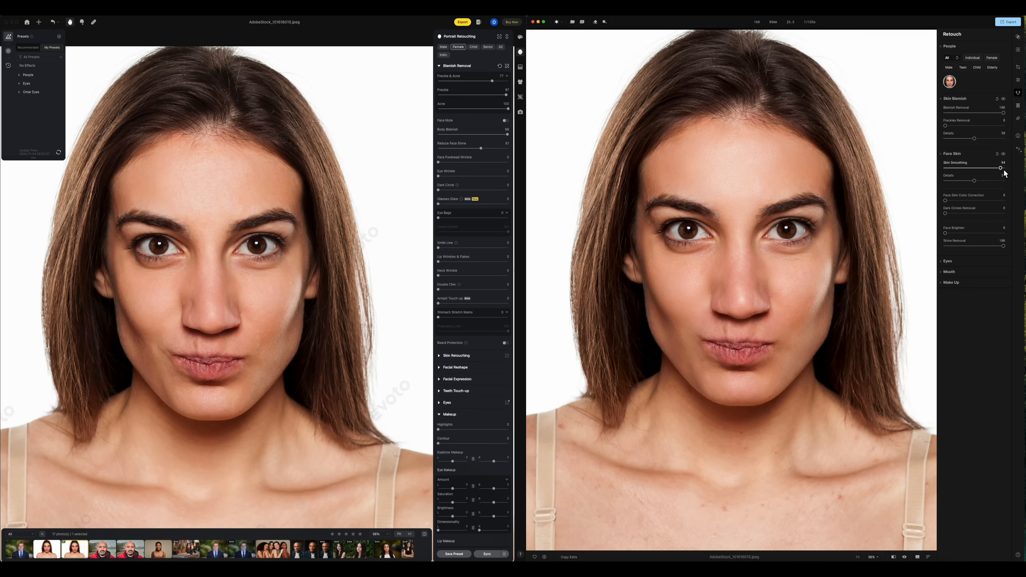
left_click(973, 168)
left_click(945, 168)
left_click(1003, 168)
Step: Switch to Evoto and try stronger Textured Smoothing on the face skin, with Soften Skin at 100
left_click(440, 355)
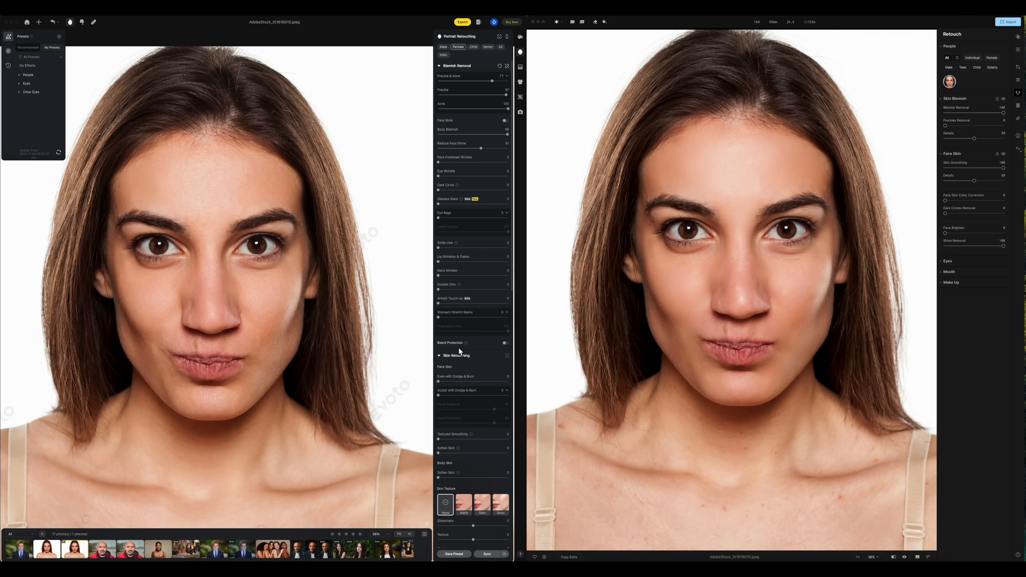
scroll(459, 347, "down", 3)
scroll(458, 347, "down", 5)
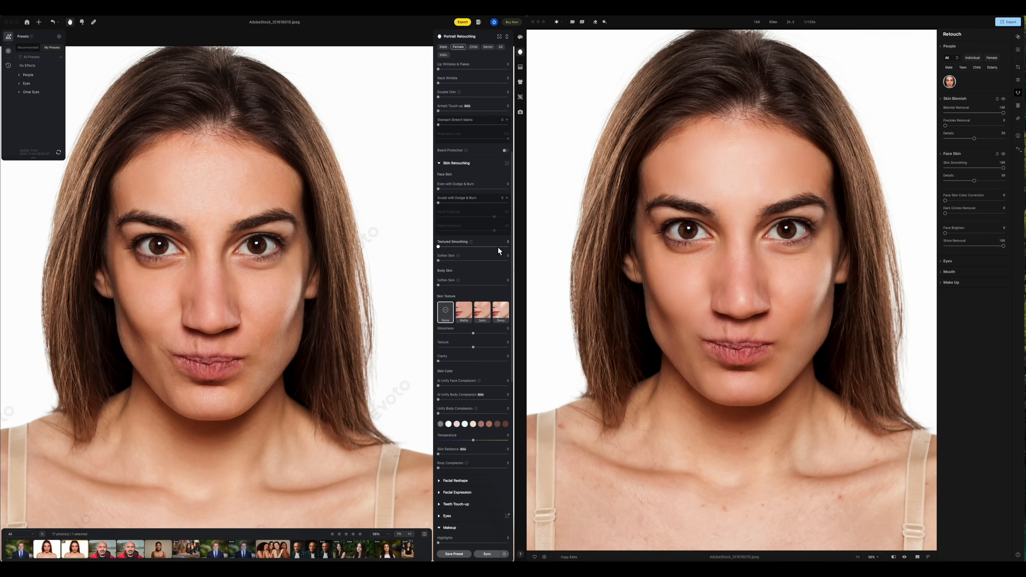
left_click(508, 247)
left_click(506, 261)
scroll(259, 302, "up", 2)
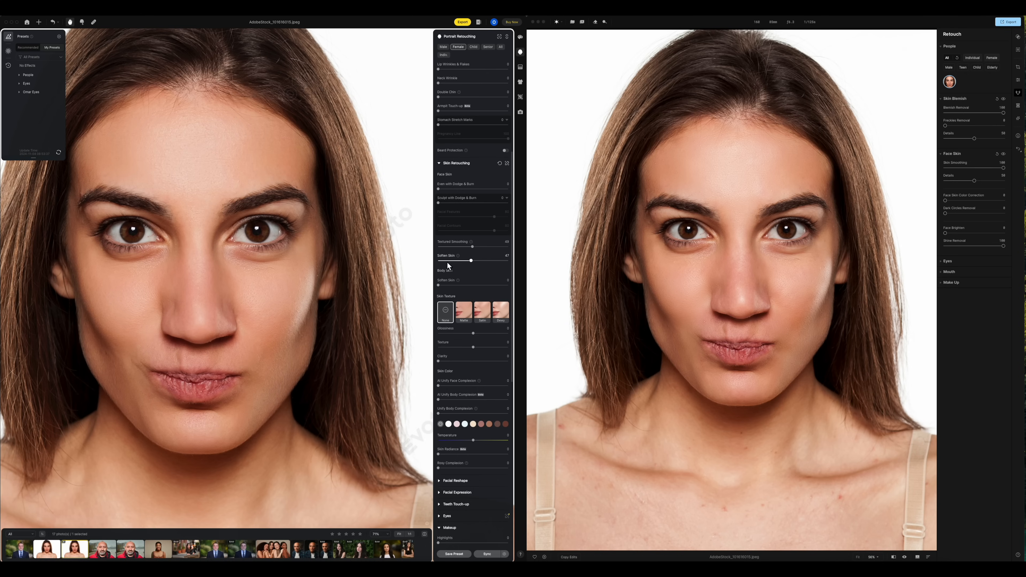
left_click_drag(470, 260, 534, 268)
scroll(321, 294, "down", 3)
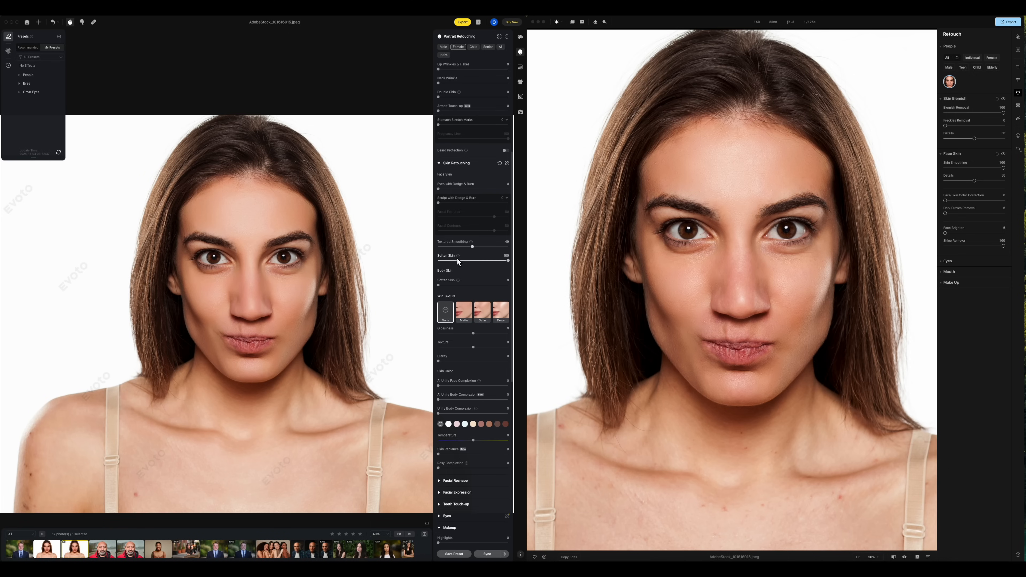
Step: Bring the face's Soften Skin and Textured Smoothing back to near zero
left_click(440, 260)
left_click(441, 247)
scroll(267, 281, "up", 4)
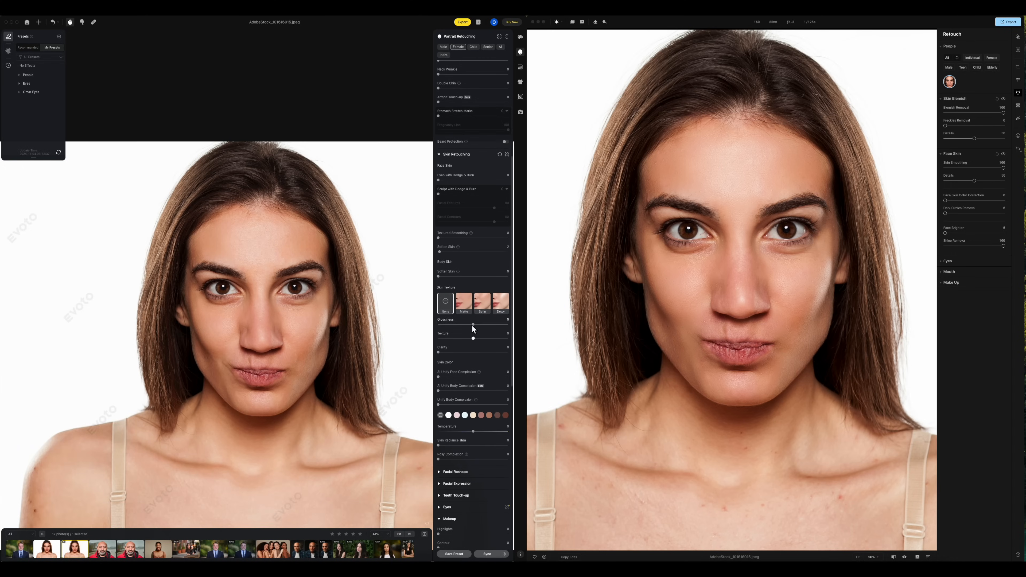
Step: Compare different strengths of Even with Dodge & Burn on the face skin and set it to about 66
scroll(472, 328, "up", 1)
left_click(495, 214)
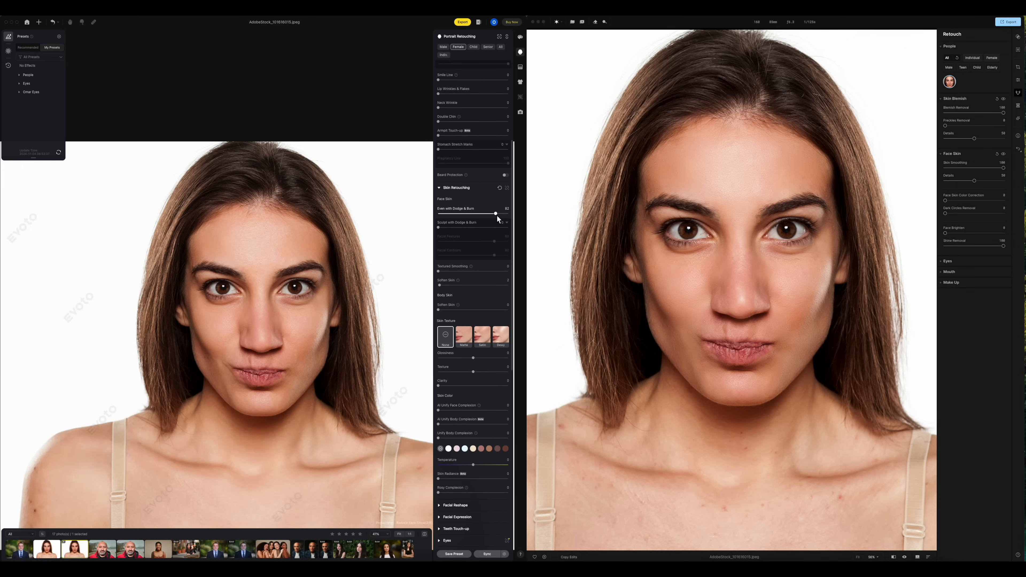
left_click(460, 214)
left_click(438, 213)
left_click(483, 214)
Step: Set Sculpt with Dodge & Burn to 100 and try a lower strength of Even with Dodge & Burn
left_click_drag(484, 215, 518, 228)
left_click(501, 227)
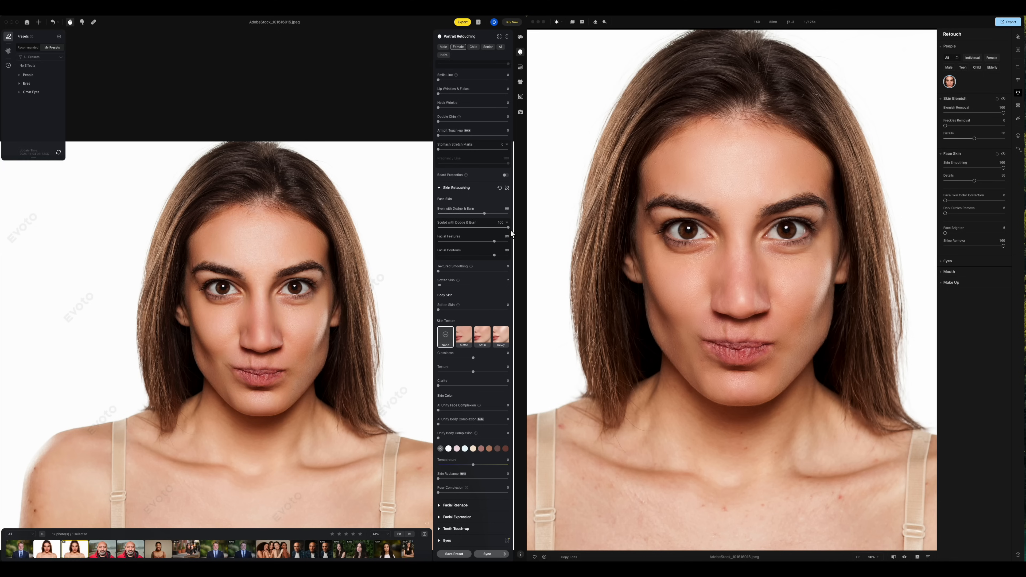
left_click(462, 227)
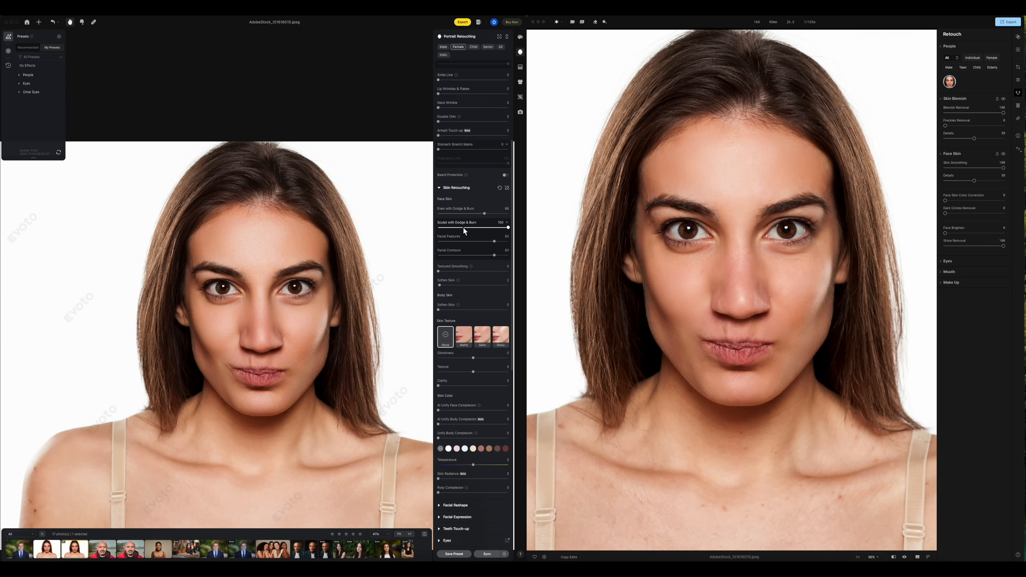
left_click(453, 214)
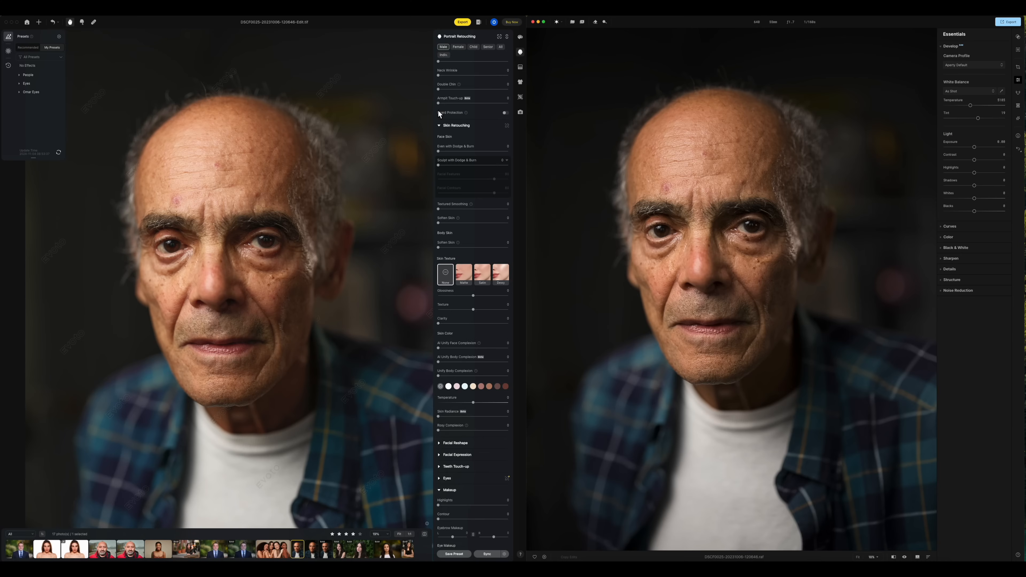
Step: On the older man's portrait in Evoto, try Freckle & Acne at 100 and settle it at about 54
scroll(462, 97, "up", 10)
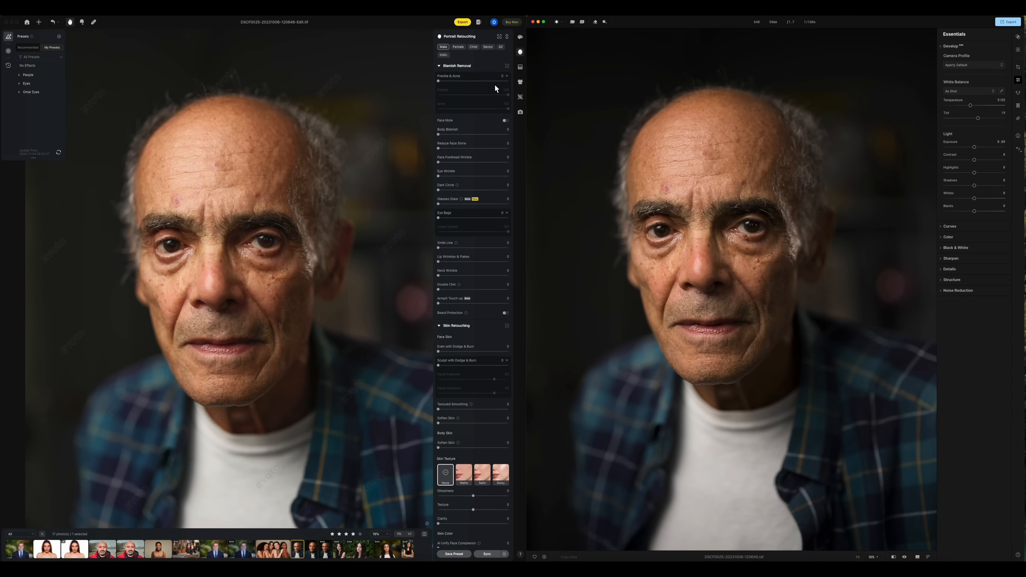
left_click(504, 84)
left_click_drag(504, 84, 509, 81)
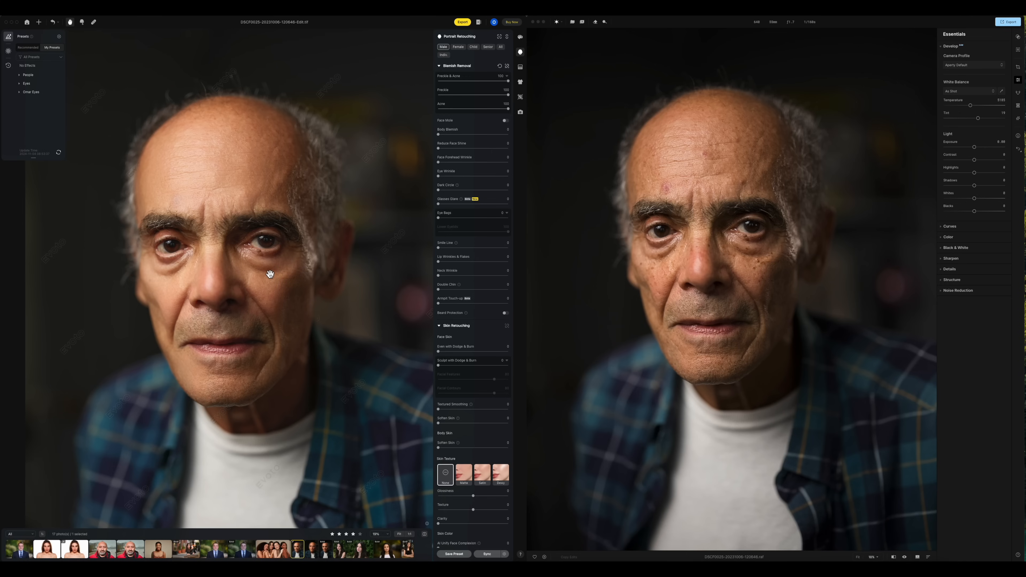
scroll(269, 274, "up", 3)
scroll(269, 274, "down", 2)
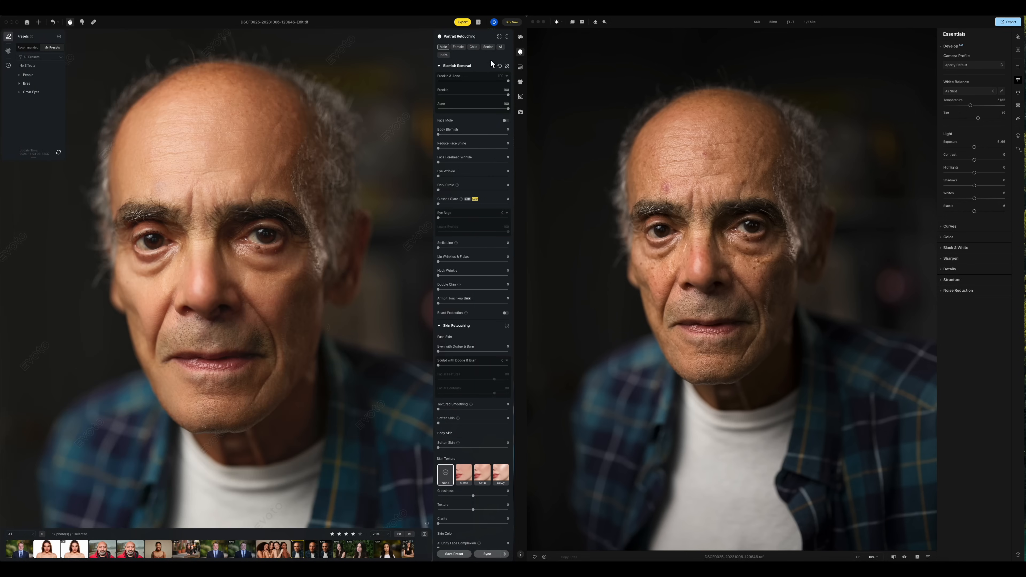
left_click_drag(468, 83, 476, 82)
Step: Heal the reddish spot above the eyebrow and a forehead blemish with the Spot Healing Brush
left_click(94, 22)
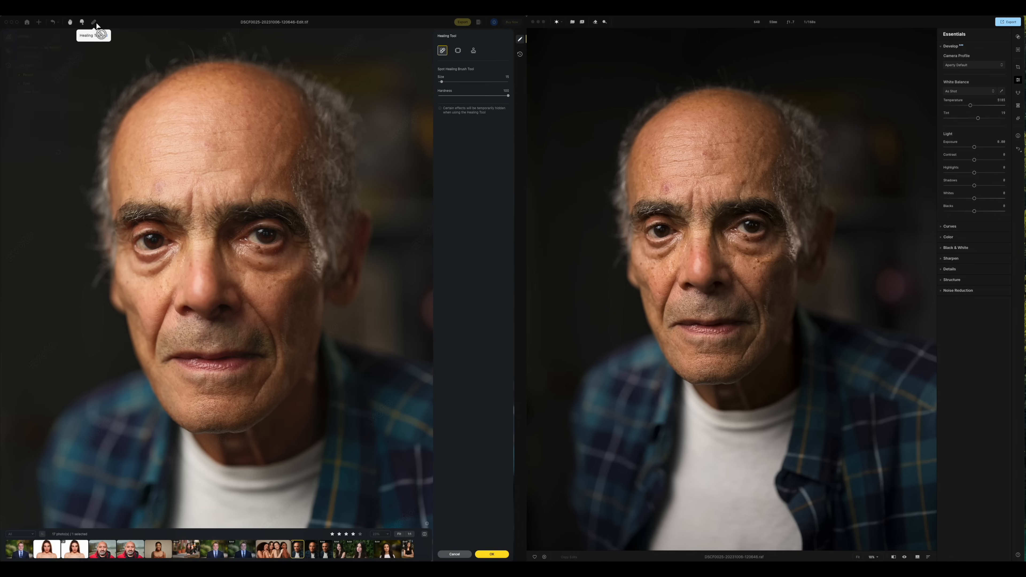
left_click_drag(163, 184, 166, 185)
left_click(208, 144)
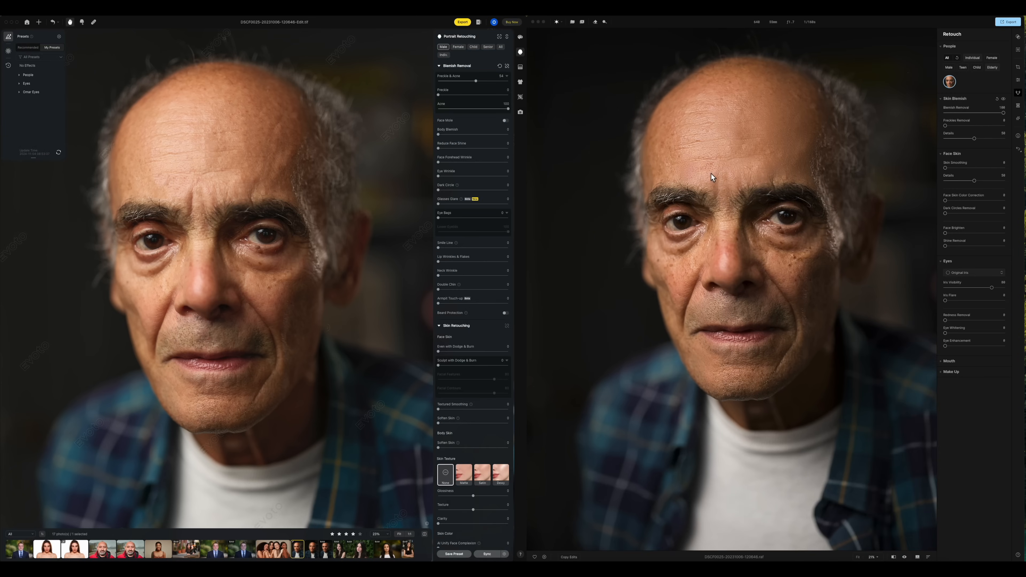
Step: Switch to Aperty and reduce the older man's Blemish Removal to about 64
left_click(978, 114)
left_click_drag(978, 114, 985, 114)
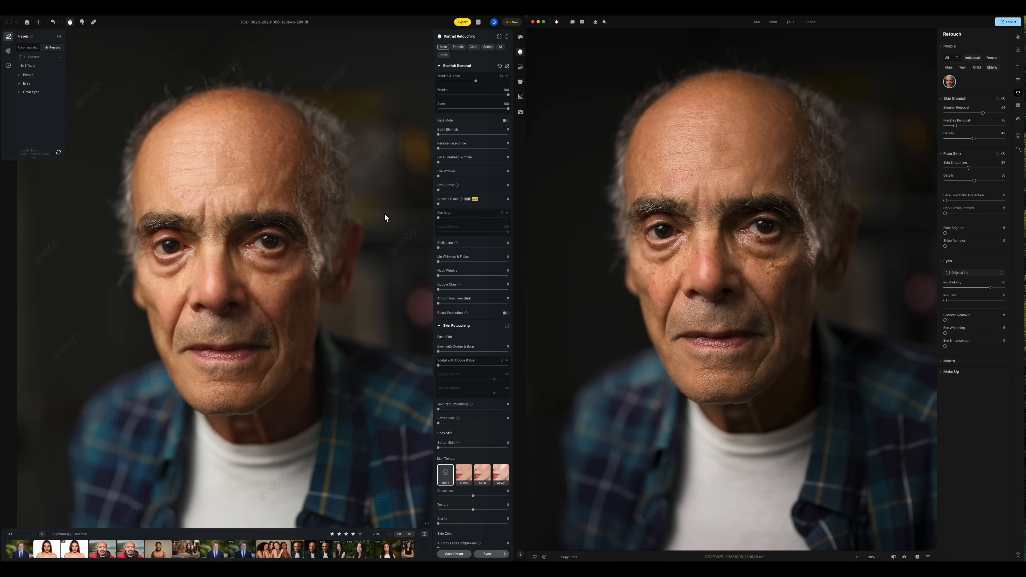
Step: In Evoto, compare Eye Bags at 100 with a near-zero strength on the older man's under-eye area
left_click(480, 219)
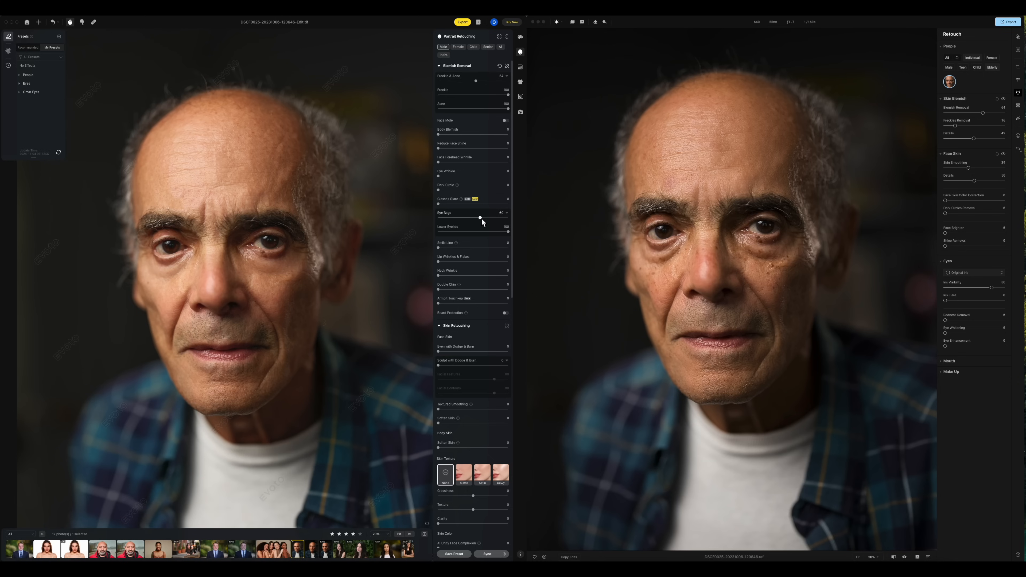
left_click_drag(481, 218, 509, 218)
scroll(229, 293, "up", 1)
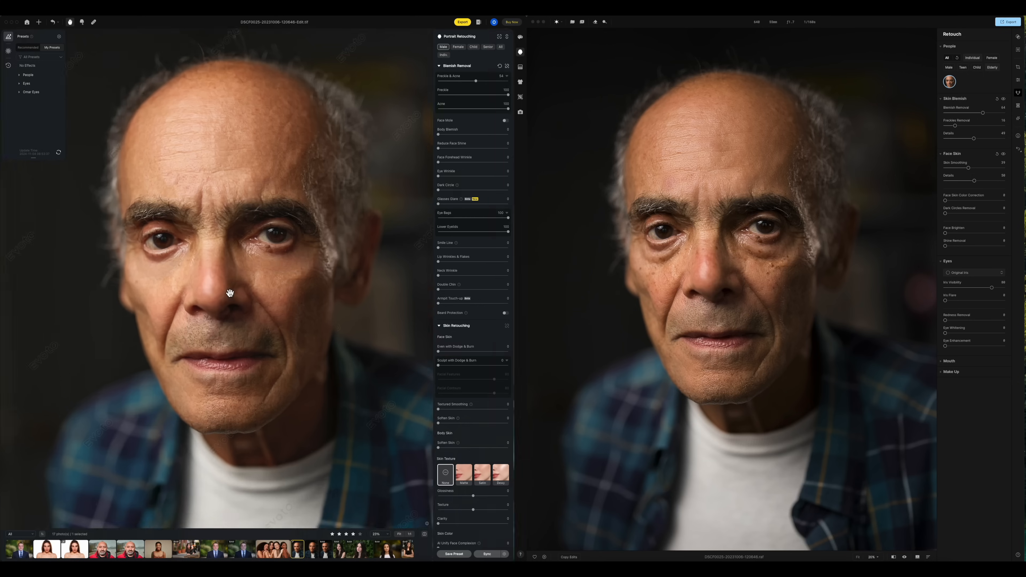
scroll(230, 293, "up", 2)
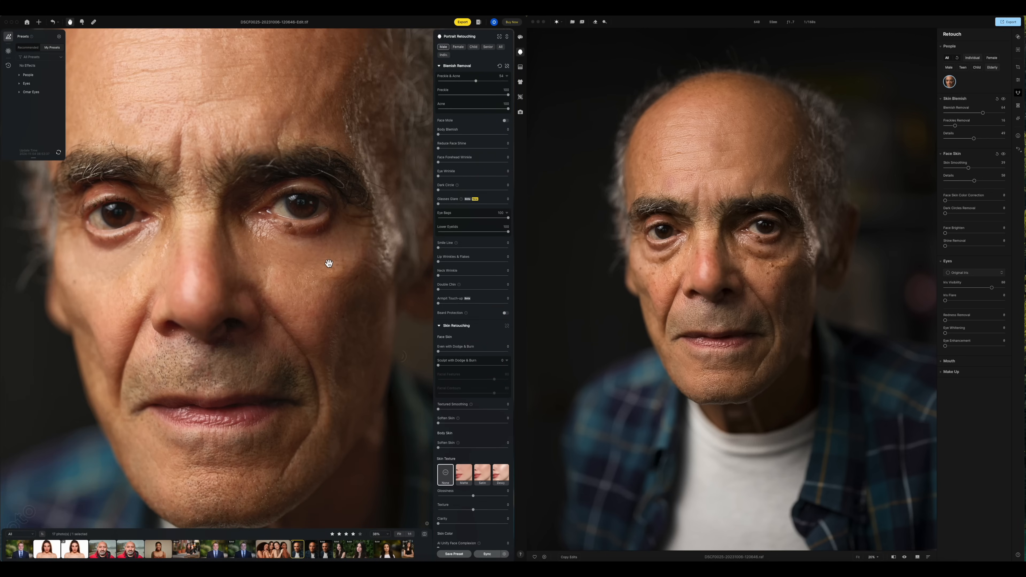
scroll(327, 264, "down", 2)
scroll(326, 264, "down", 1)
left_click_drag(456, 217, 440, 218)
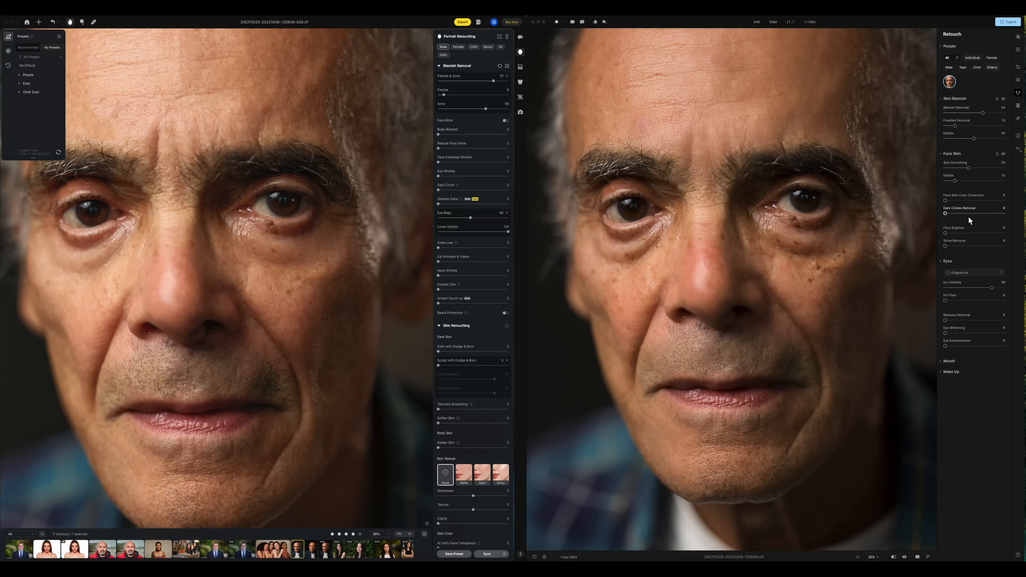
Step: In Aperty, try Dark Circles Removal at a strong setting on the older man and reduce it to about 45
left_click(1002, 213)
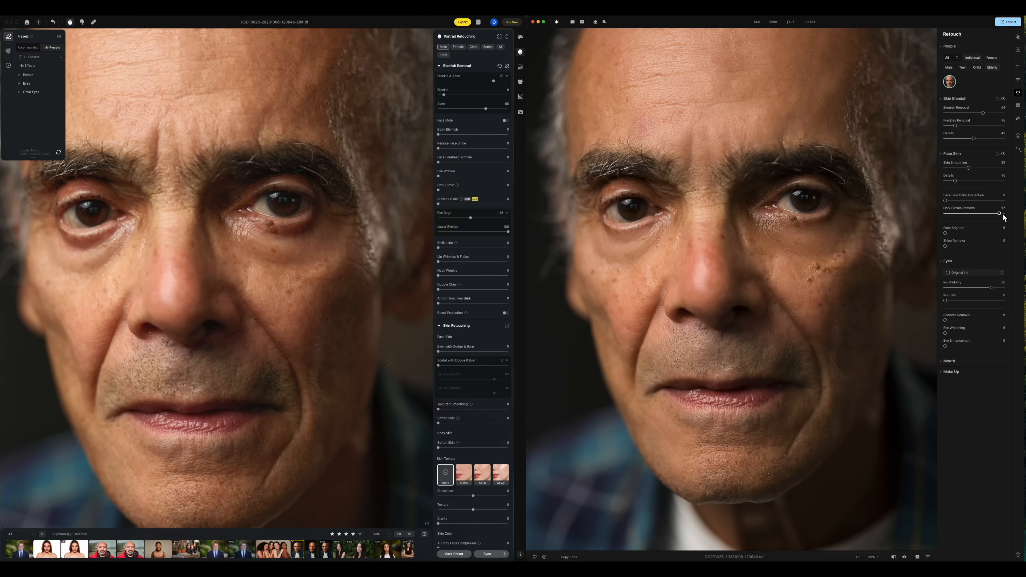
left_click(973, 217)
left_click_drag(973, 214, 971, 214)
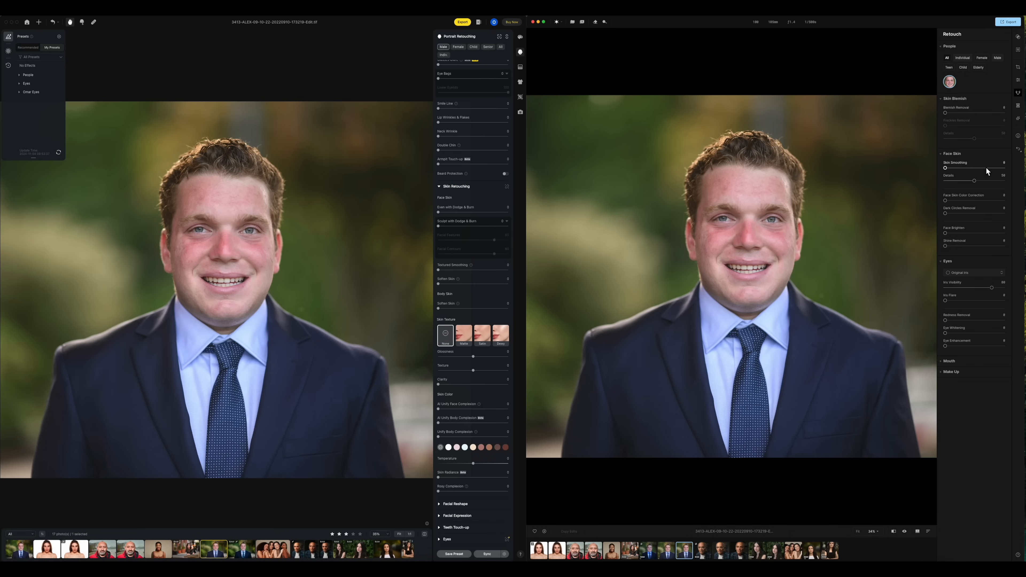
Step: Set Face Skin Color Correction to 100 on the young man's portrait in Aperty
left_click(1004, 201)
scroll(750, 222, "up", 2)
scroll(750, 222, "up", 2)
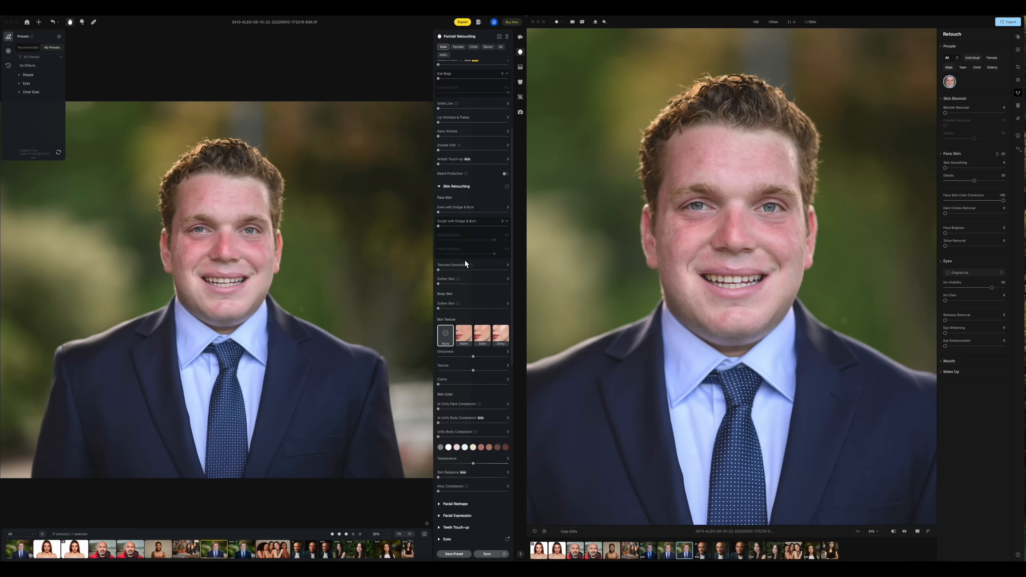
Step: Set AI Unify Face Complexion to 100 on the young man's portrait in Evoto
scroll(481, 275, "down", 1)
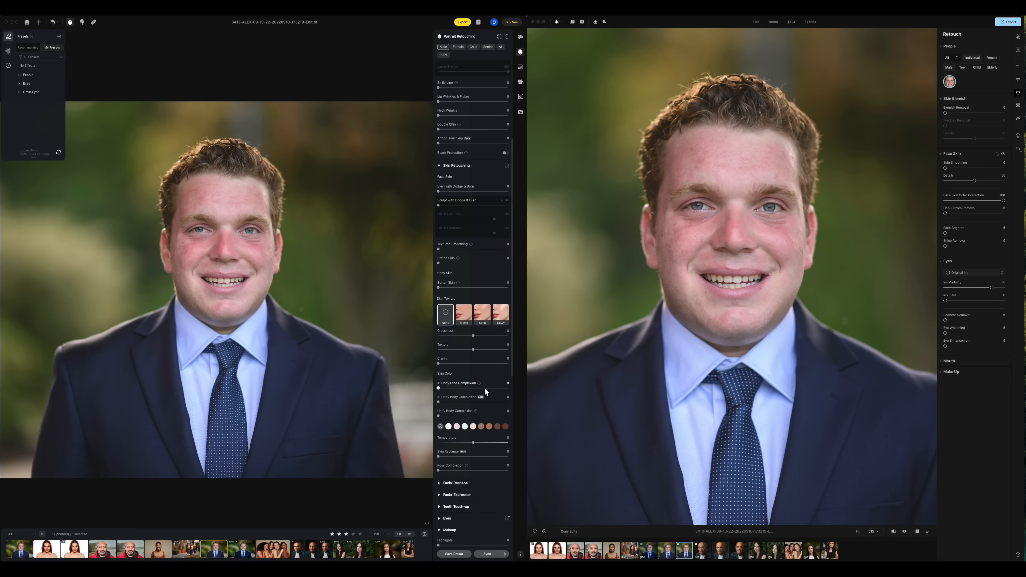
left_click(507, 389)
left_click_drag(507, 389, 510, 389)
scroll(236, 268, "up", 3)
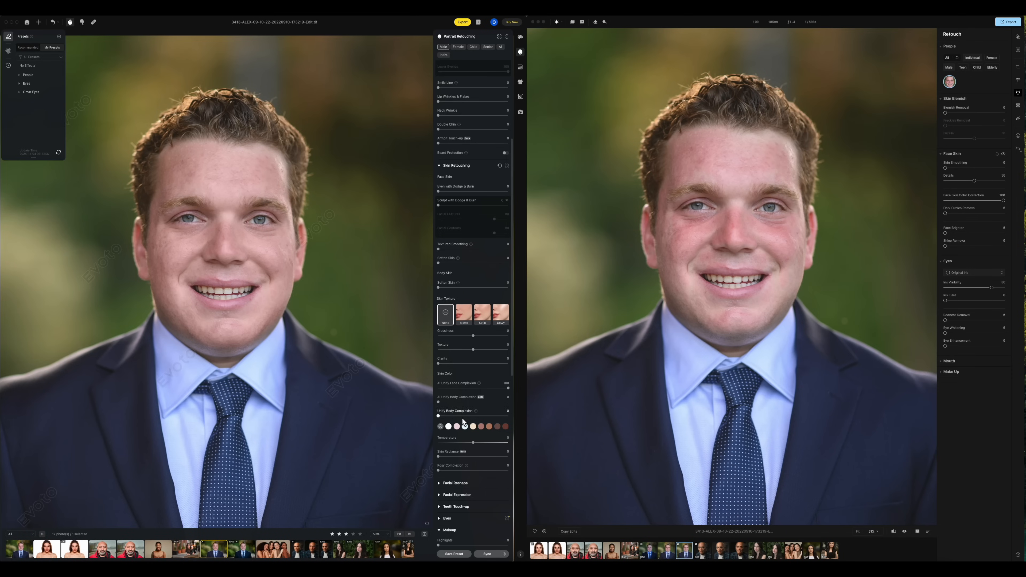
Step: Apply a reddish-brown complexion swatch to the young man's skin and raise the skin Temperature to about 15
left_click(482, 427)
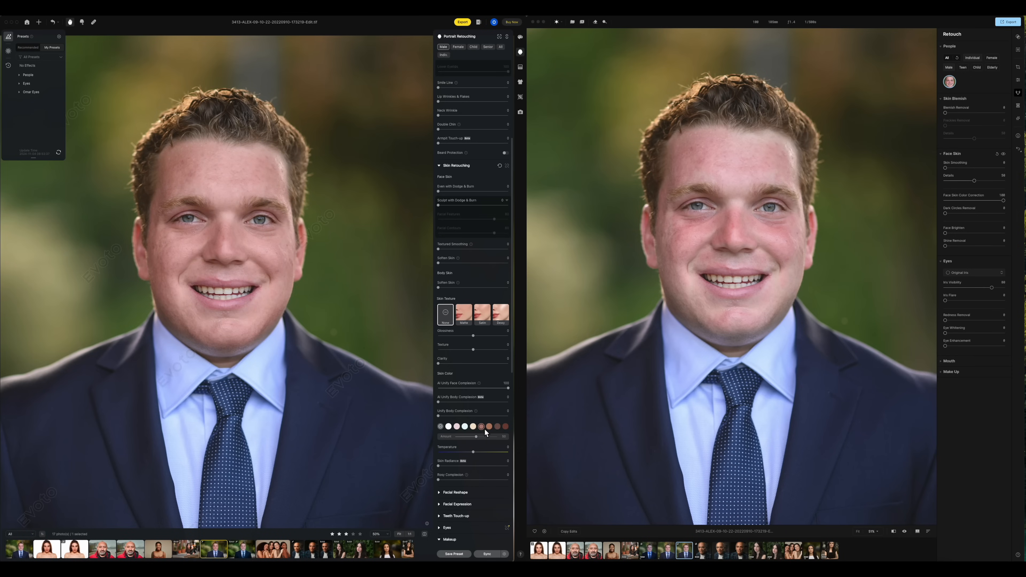
left_click_drag(482, 451, 478, 452)
scroll(470, 376, "up", 4)
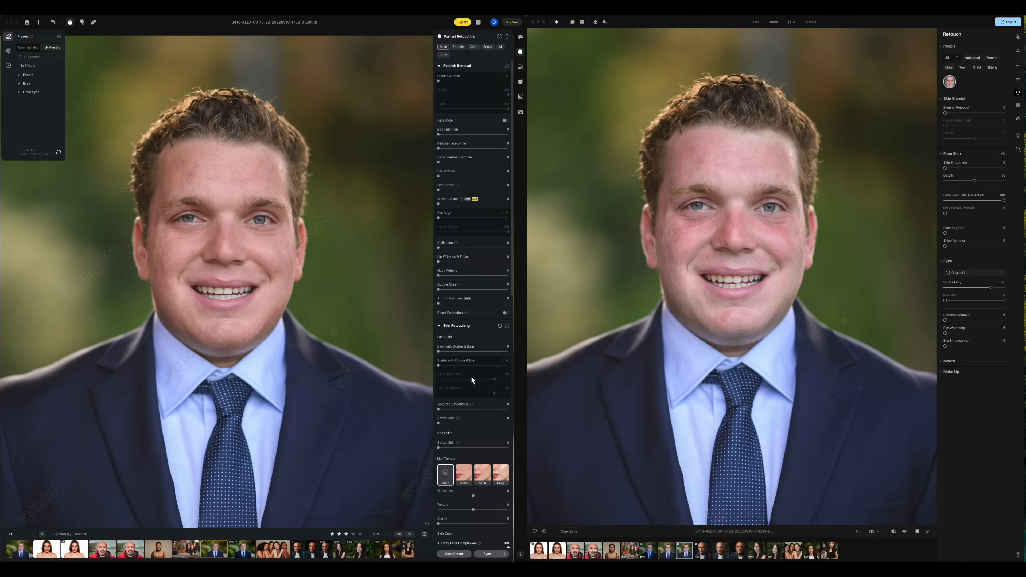
Step: Apply a moderate Freckle & Acne removal to the young man's face and try a lower complexion swatch amount
left_click_drag(475, 81, 469, 81)
scroll(465, 428, "down", 4)
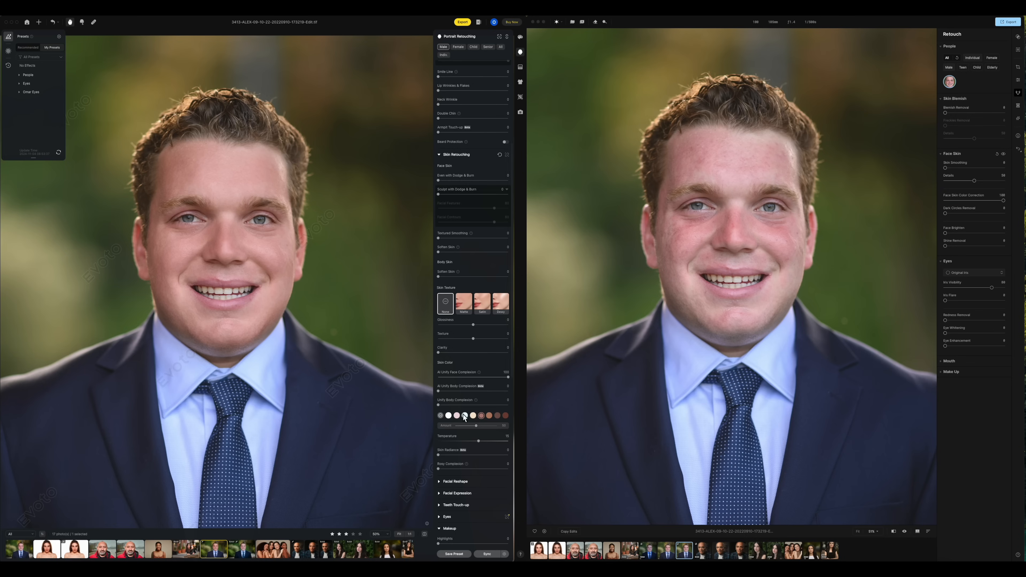
left_click_drag(476, 426, 462, 428)
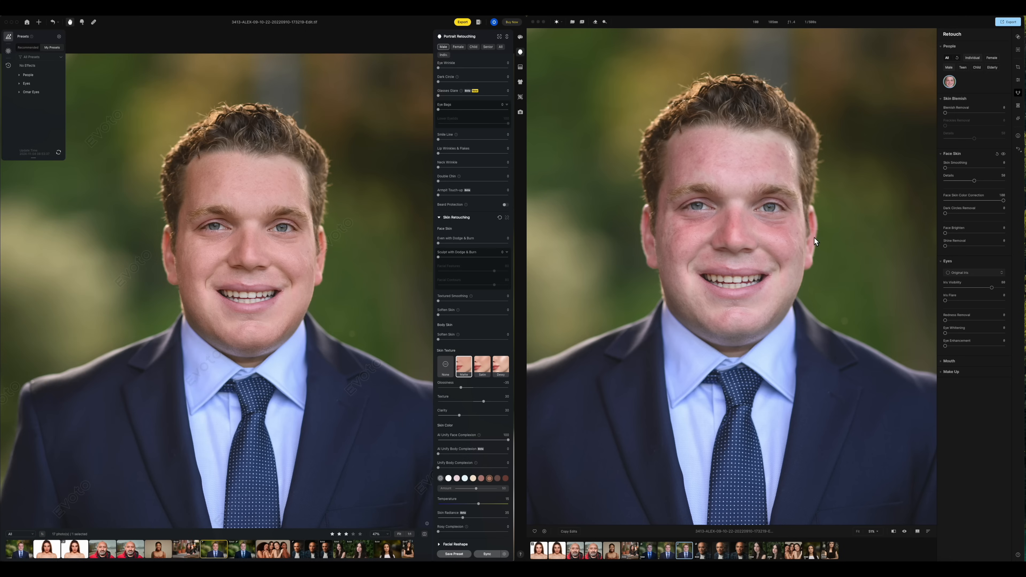
Step: Switch to Aperty and set Blemish Removal to 100 for the young man
left_click(997, 113)
left_click_drag(999, 114, 1018, 115)
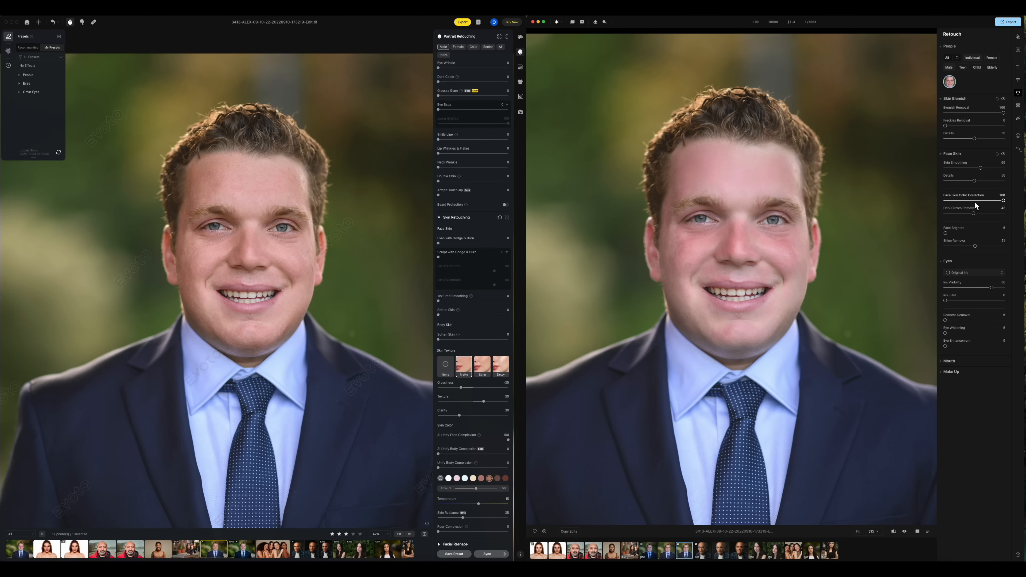
Step: Lower Face Skin Color Correction to about 43 in Aperty and adjust the complexion swatch amount in Evoto for the young man
left_click(972, 201)
mouse_move(245, 301)
left_mouse_down()
mouse_move(199, 300)
mouse_move(231, 302)
left_mouse_up()
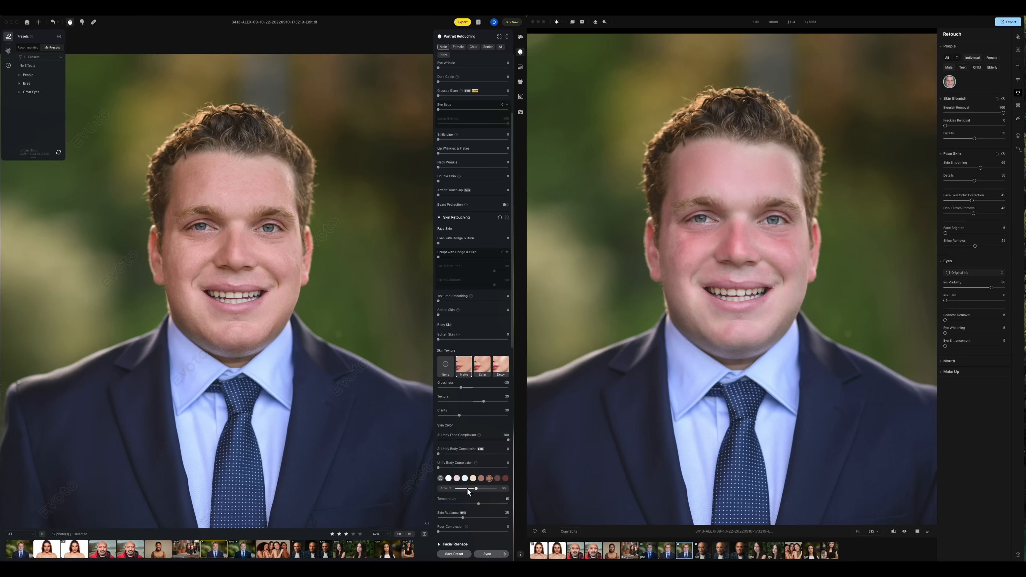
left_click_drag(466, 487, 475, 488)
scroll(489, 108, "up", 3)
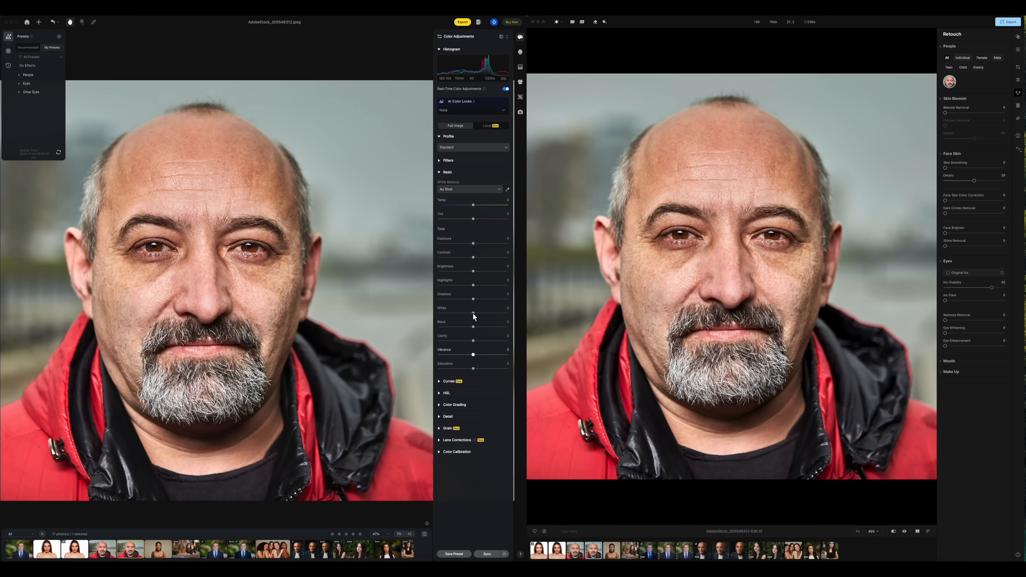
Step: Open portrait retouching for the bearded man in Evoto and raise the Brightness of his eyes to 100
left_click(520, 52)
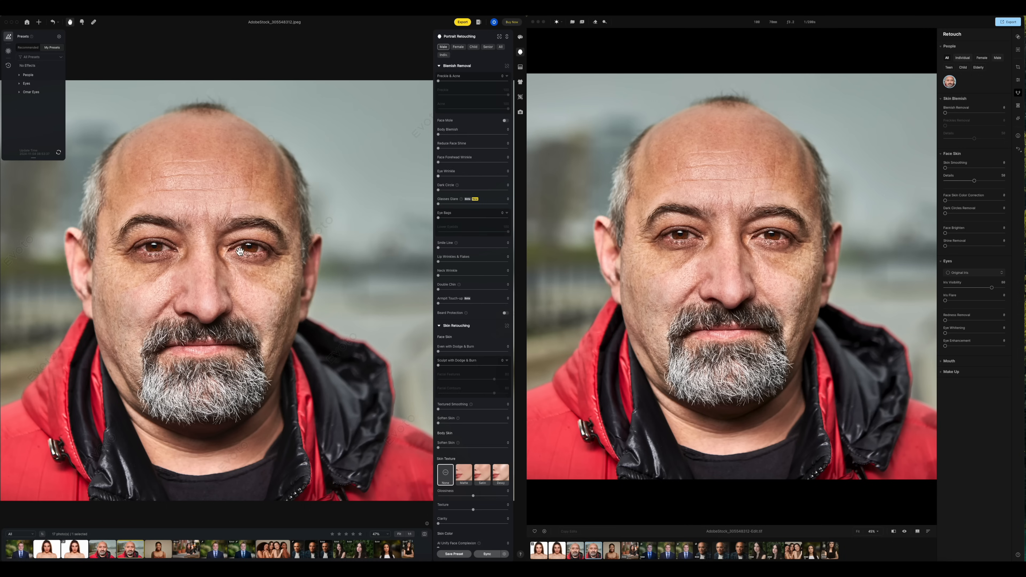
scroll(266, 251, "up", 3)
scroll(266, 251, "down", 1)
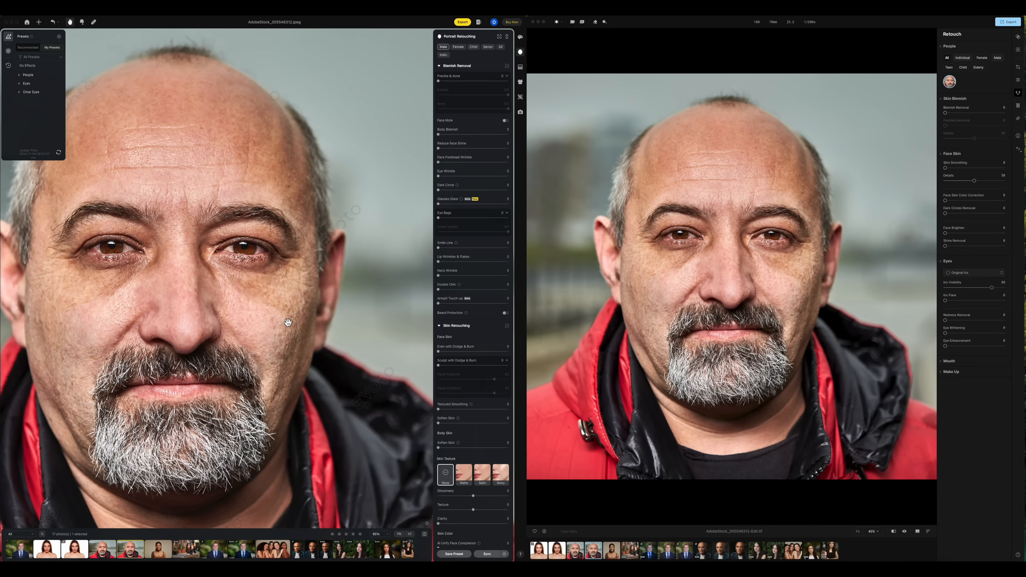
scroll(470, 349, "down", 10)
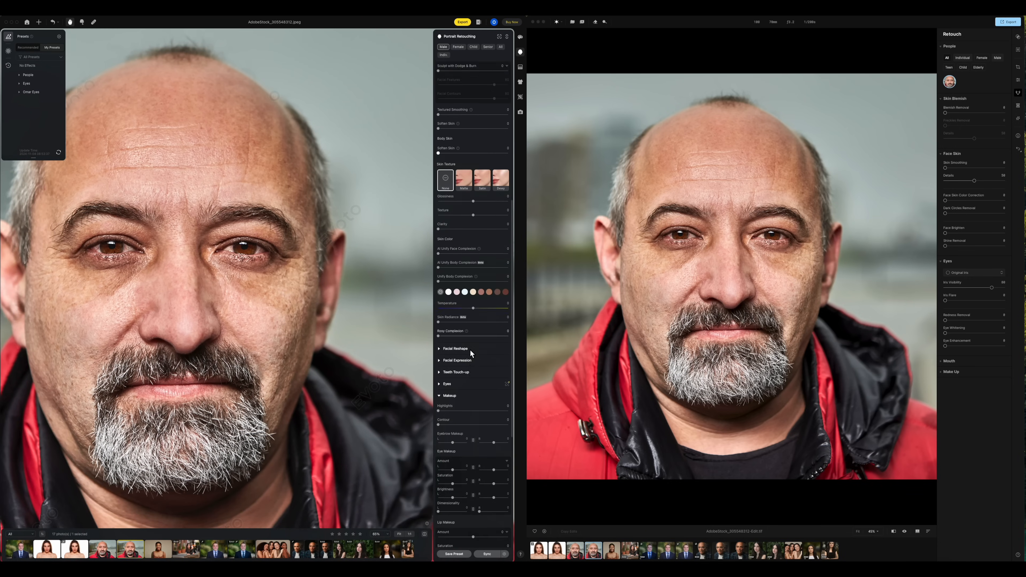
left_click(439, 318)
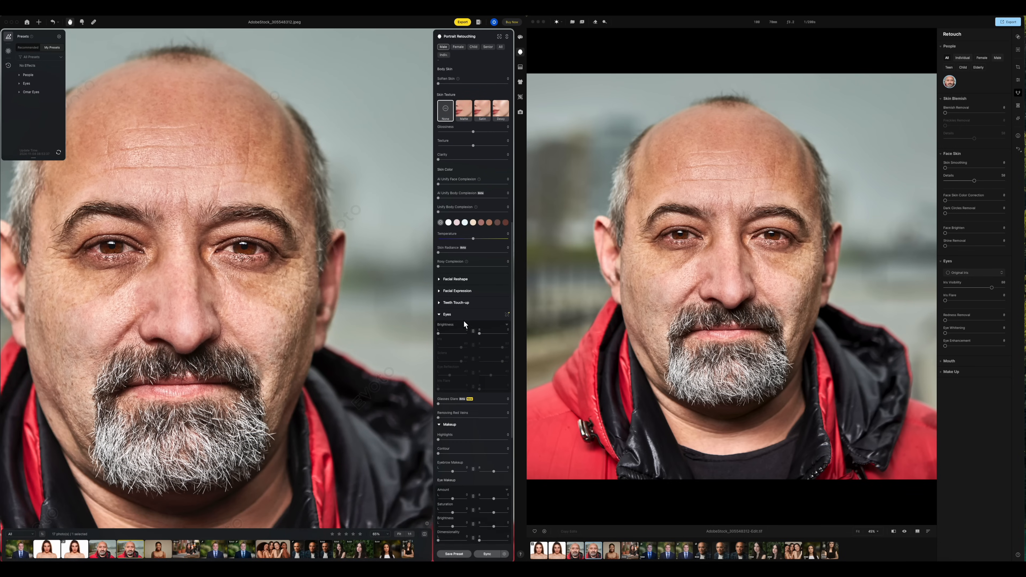
scroll(467, 318, "down", 2)
left_click_drag(462, 259, 478, 264)
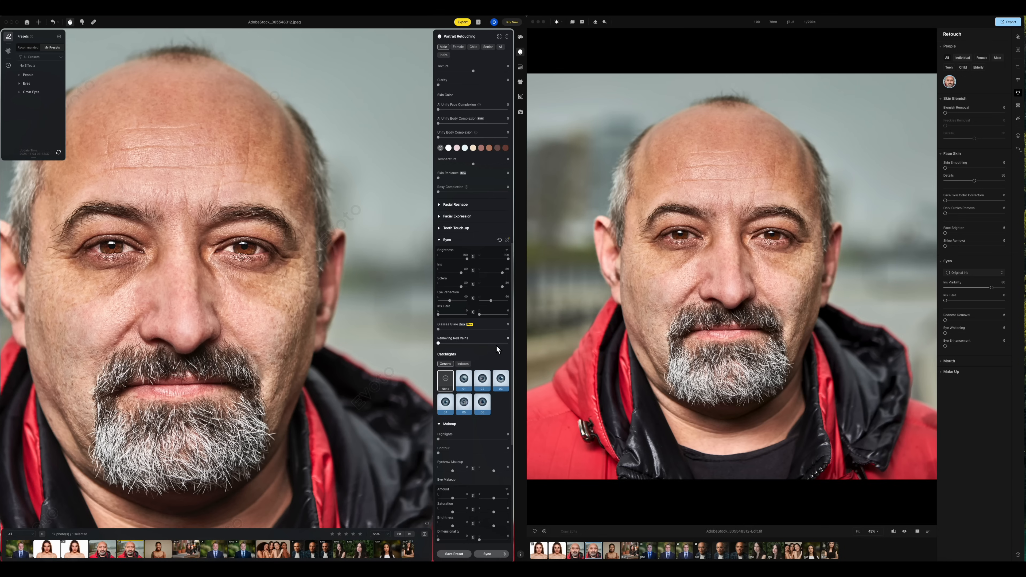
Step: Set Removing Red Veins to 100 for the bearded man and inspect his eyes up close
left_click_drag(496, 343, 516, 347)
scroll(148, 260, "up", 5)
left_click_drag(155, 242, 156, 254)
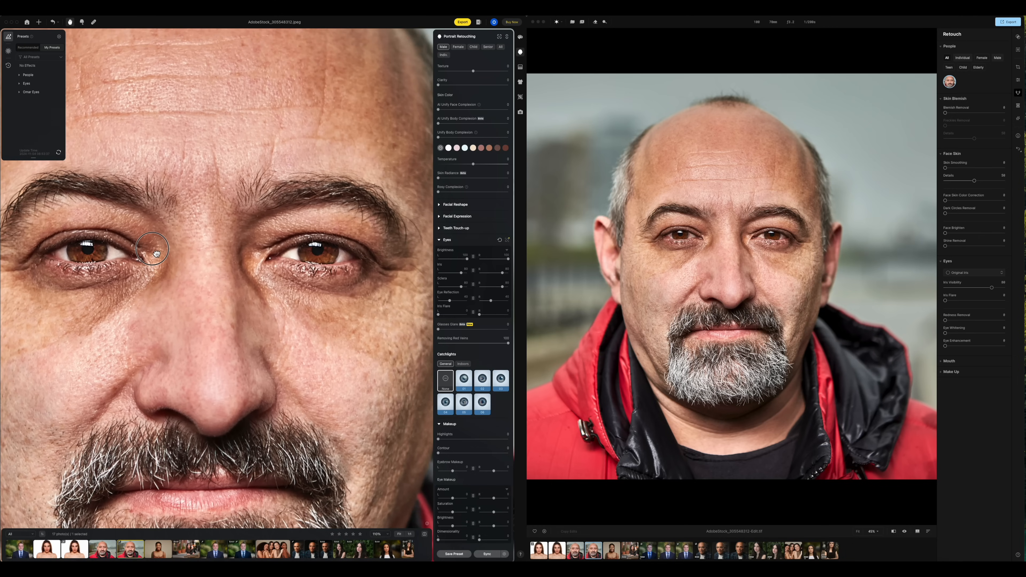
scroll(156, 254, "down", 3)
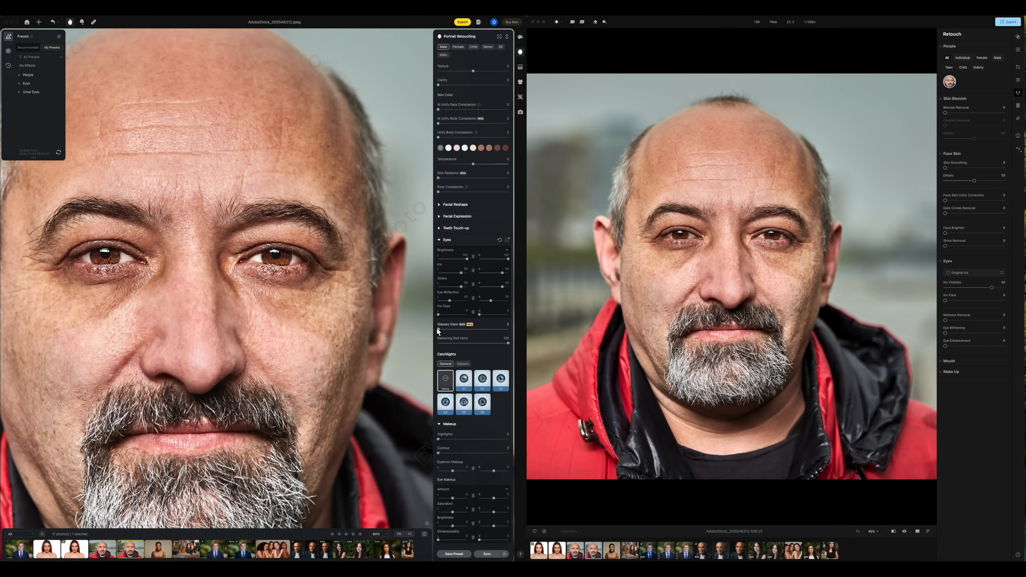
Step: Reduce the eye Brightness, Iris and Sclera amounts for the bearded man in Evoto
left_click(447, 259)
double_click(448, 274)
mouse_move(448, 274)
left_mouse_down()
mouse_move(444, 287)
mouse_move(458, 291)
left_mouse_up()
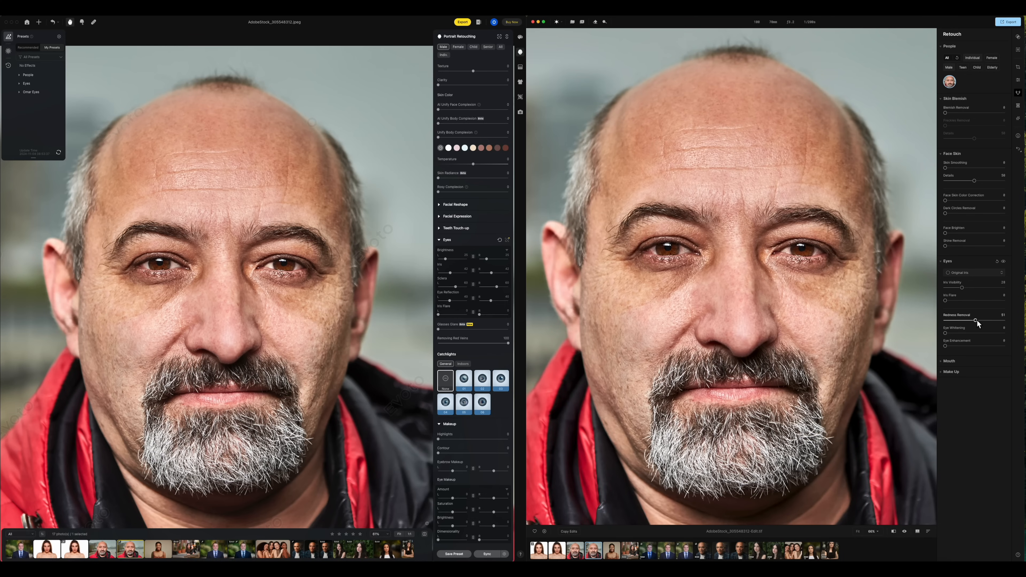
Step: Raise Redness Removal to about 85 and Eye Whitening to about 90 for the bearded man in Aperty
left_click_drag(977, 322, 998, 322)
left_click(982, 333)
left_click_drag(984, 335, 998, 335)
left_click_drag(805, 259, 802, 269)
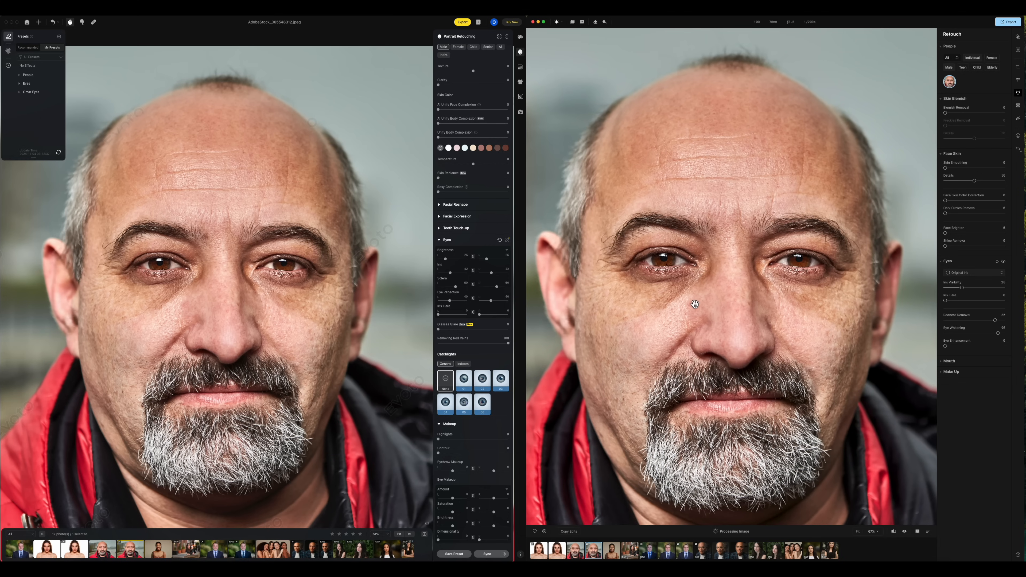
Step: Show more of the bearded man's portrait and reduce his eyes' Sclera amount to the minimum in Evoto
scroll(804, 270, "up", 3)
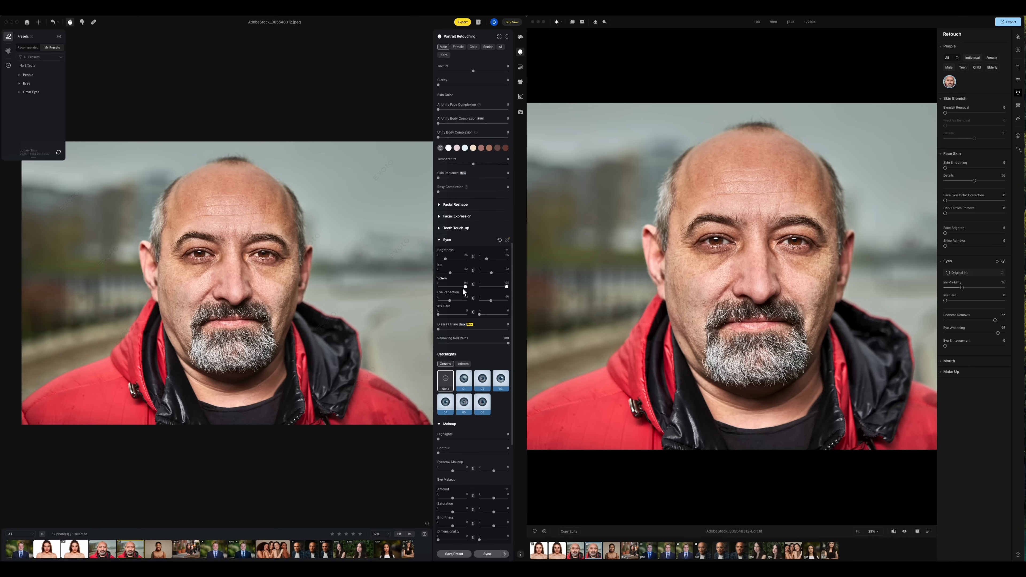
left_click_drag(465, 286, 436, 287)
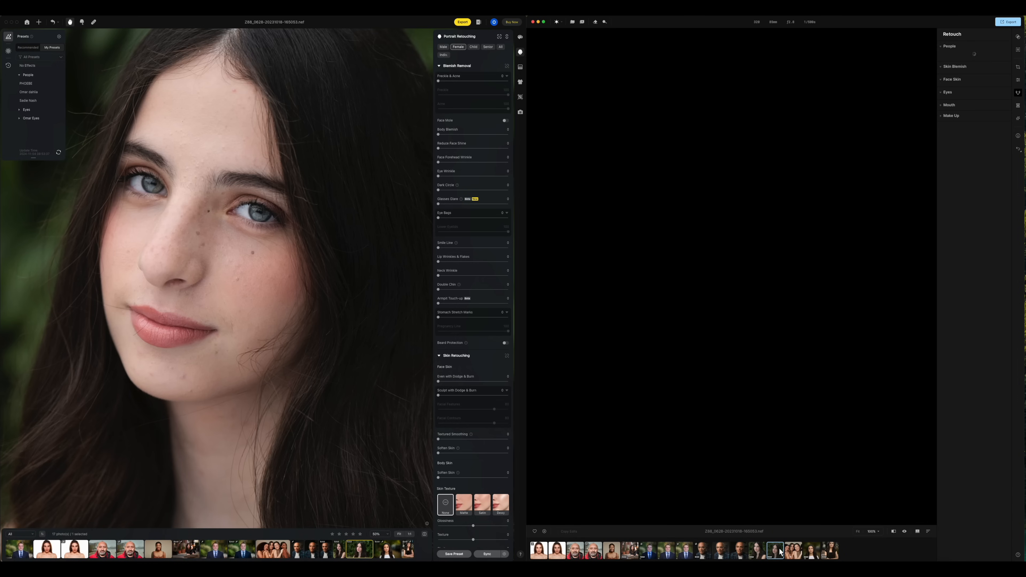
Step: View the dark-haired young woman's whole portrait in Evoto and try loading different photos in Aperty
left_click(188, 241)
scroll(222, 260, "down", 5)
scroll(223, 259, "down", 1)
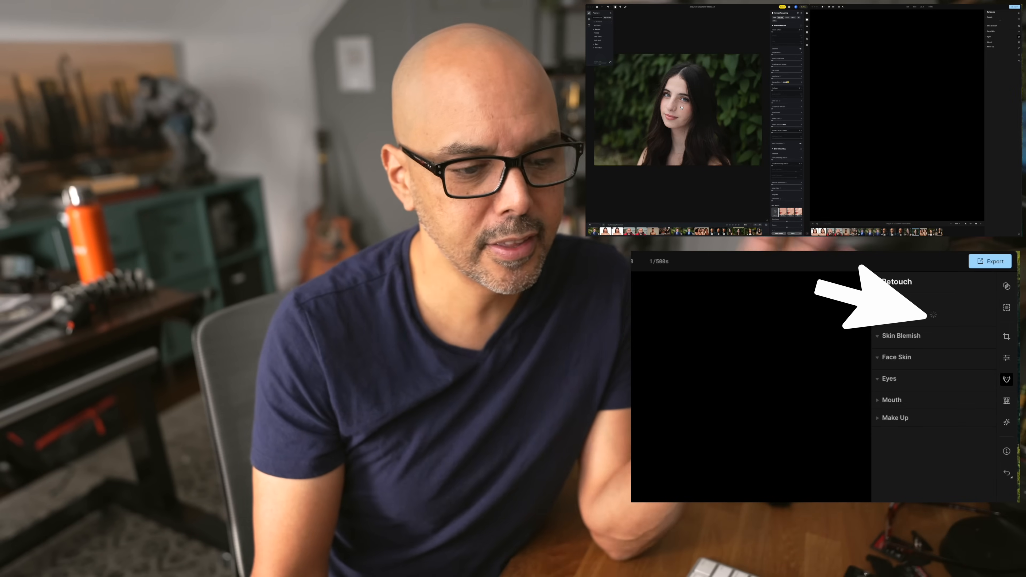
left_click(931, 232)
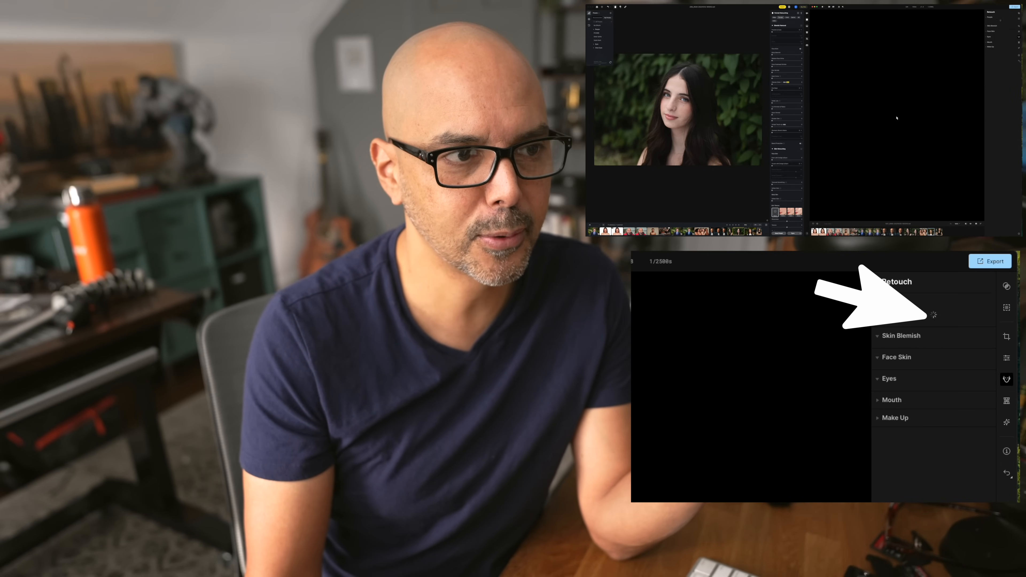
left_click(862, 232)
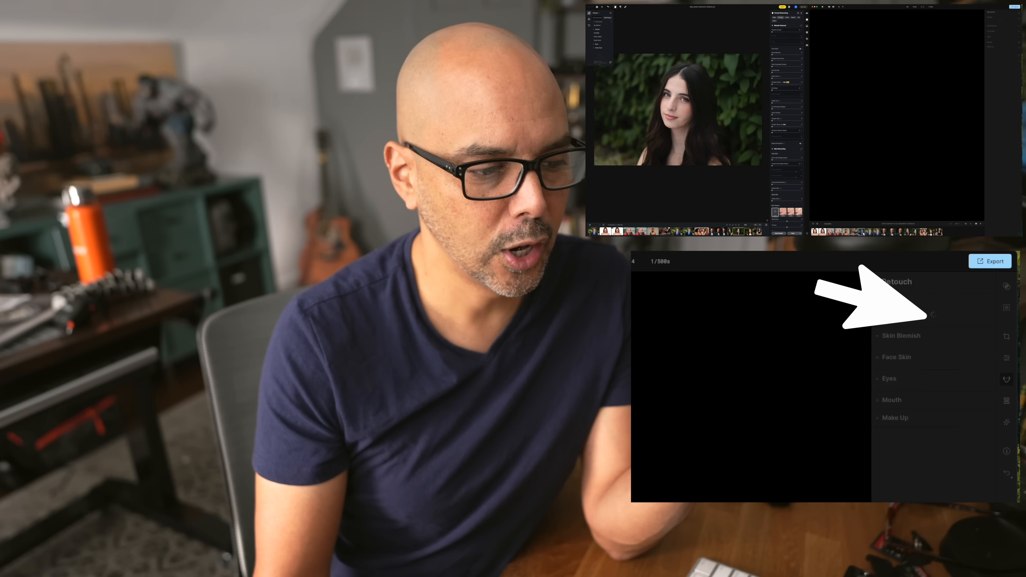